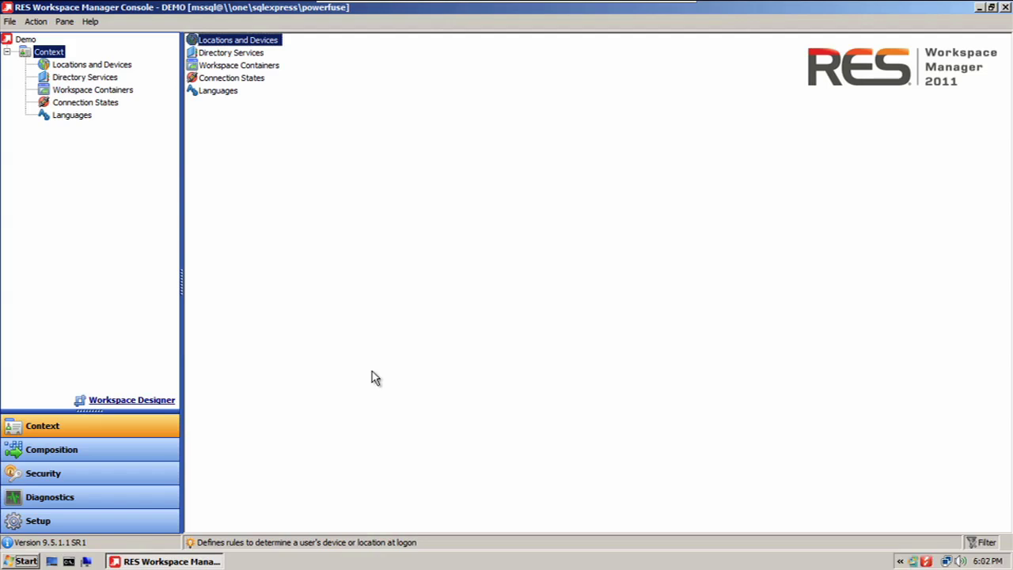
# Step: Switch to Setup to show the Global Model's feature states
pyautogui.click(133, 523)
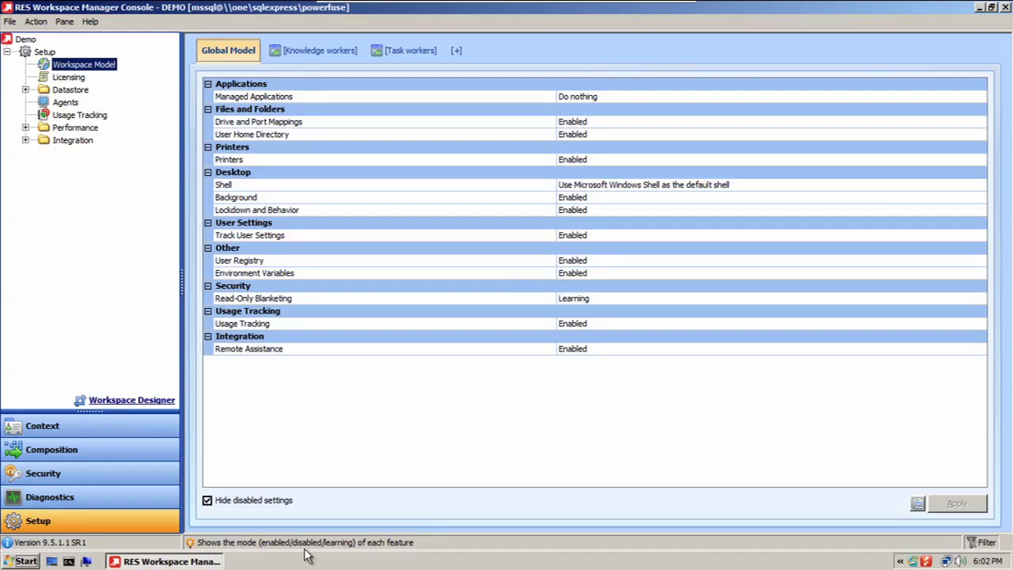
# Step: Show disabled settings too, then inspect the Shell and Managed Applications rows
pyautogui.click(207, 500)
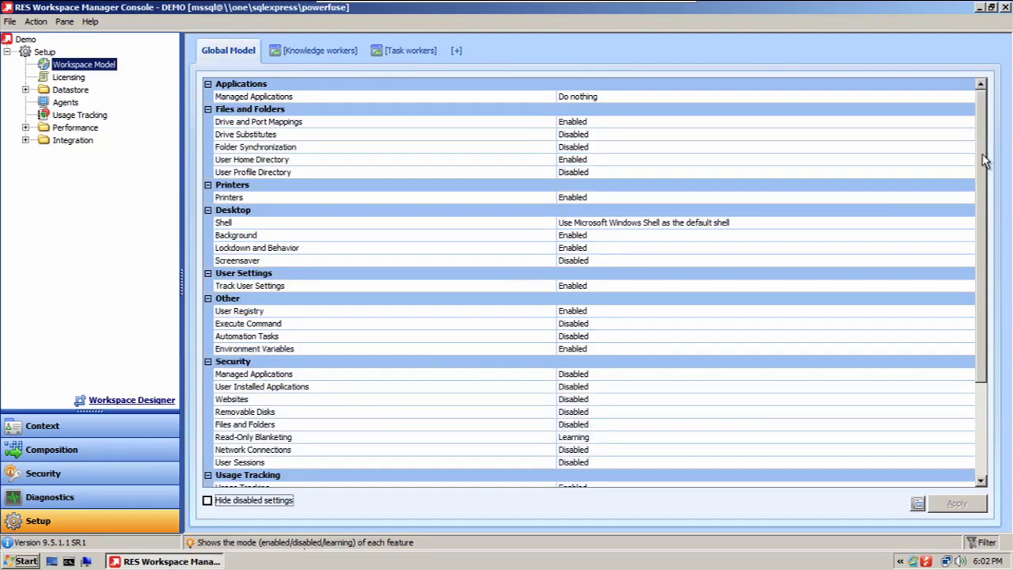
pyautogui.moveTo(985, 163); pyautogui.dragTo(990, 135)
pyautogui.click(773, 226)
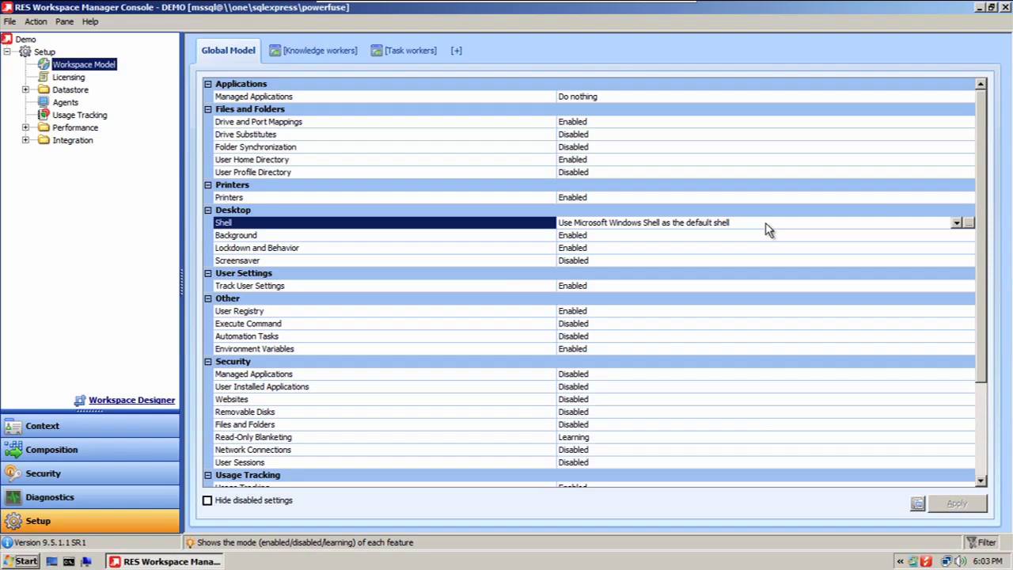
pyautogui.click(725, 98)
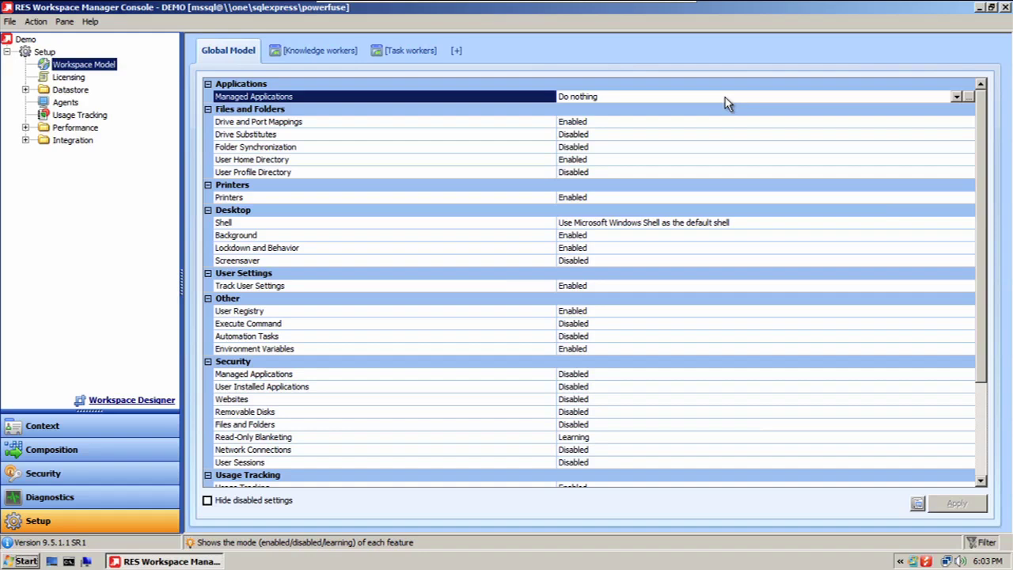
# Step: Try Disabled on Drive and Port Mappings, revert to Enabled, and open its full configuration
pyautogui.click(656, 122)
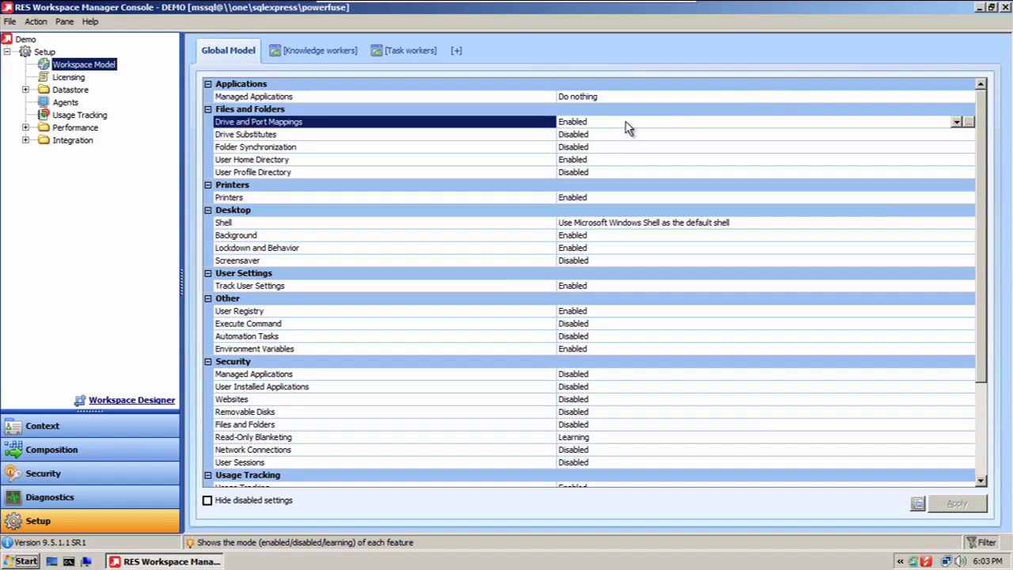
pyautogui.click(956, 122)
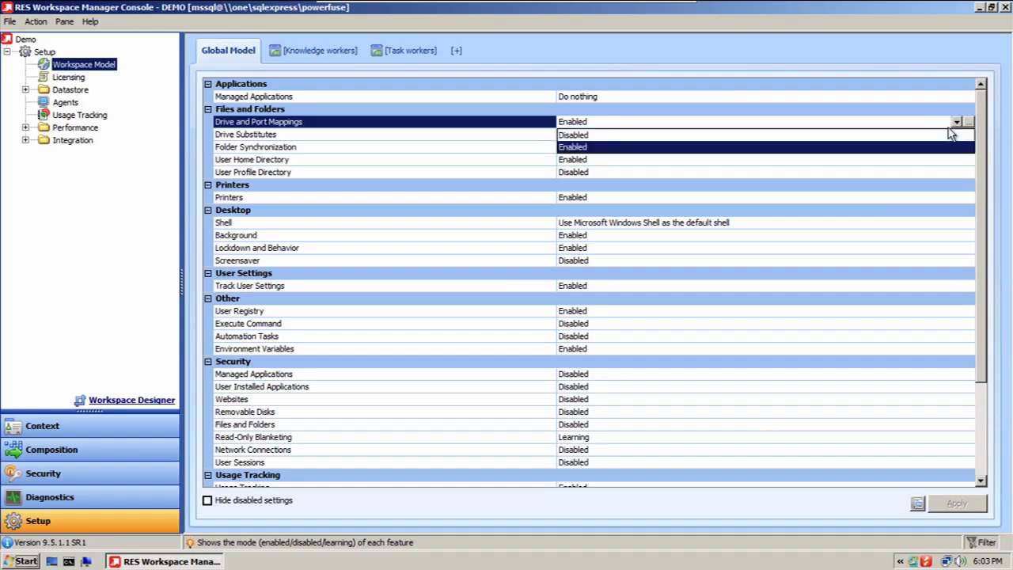
pyautogui.click(900, 145)
pyautogui.hotkey('ctrl', 'z')
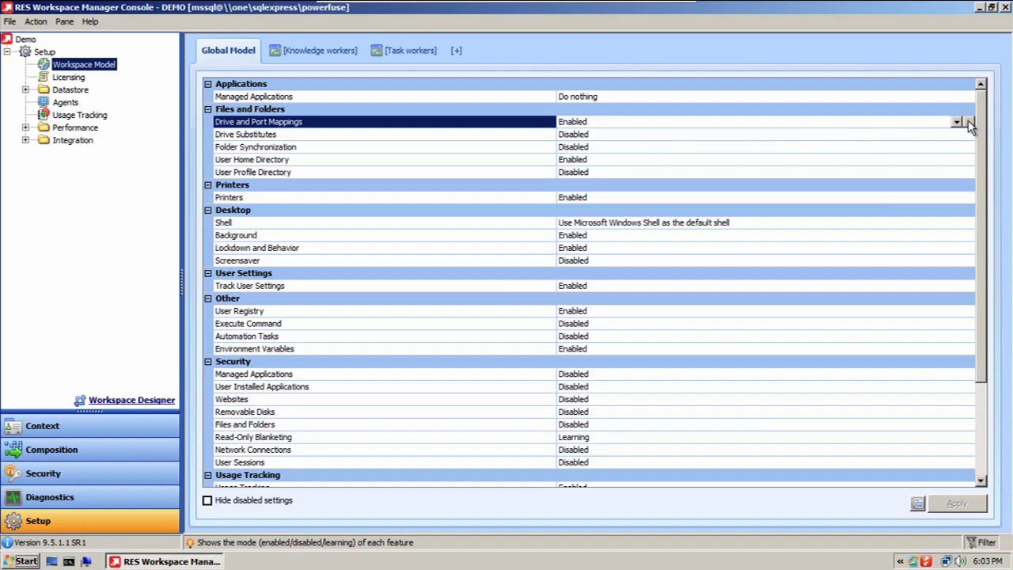
pyautogui.click(969, 122)
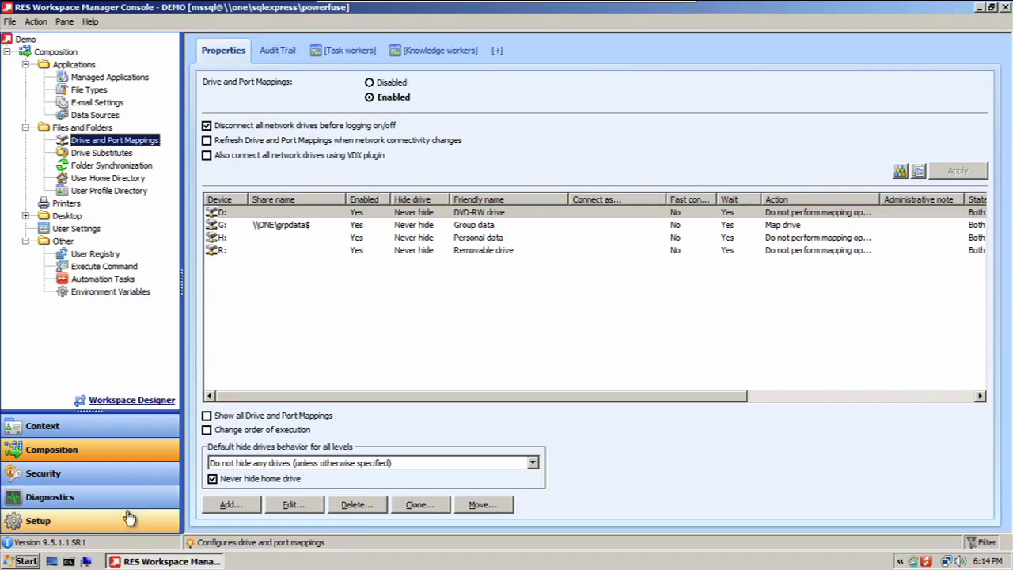
# Step: Back in the Global Model, review the Managed Applications shortcut modes and open its properties
pyautogui.click(129, 519)
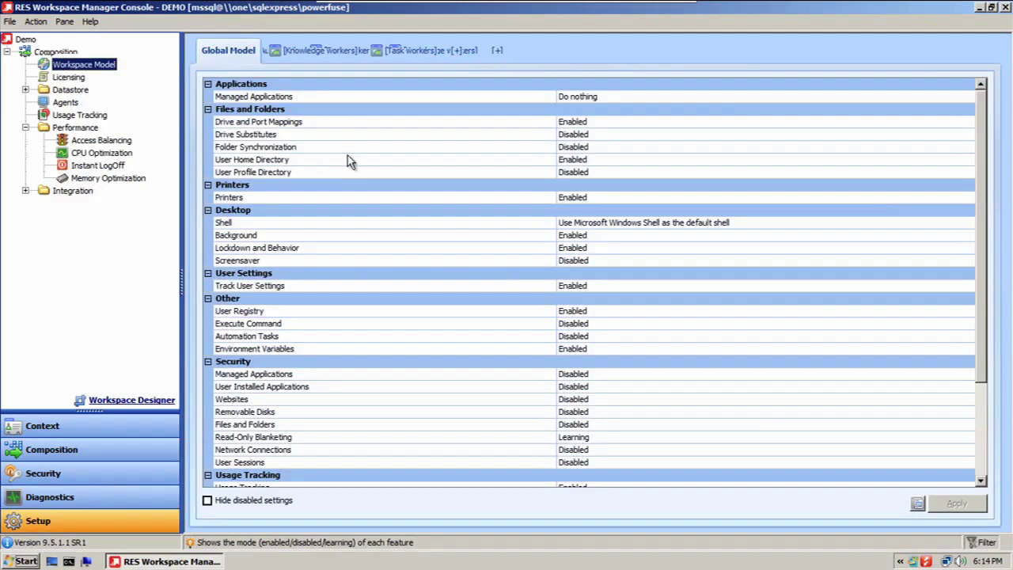
pyautogui.click(731, 96)
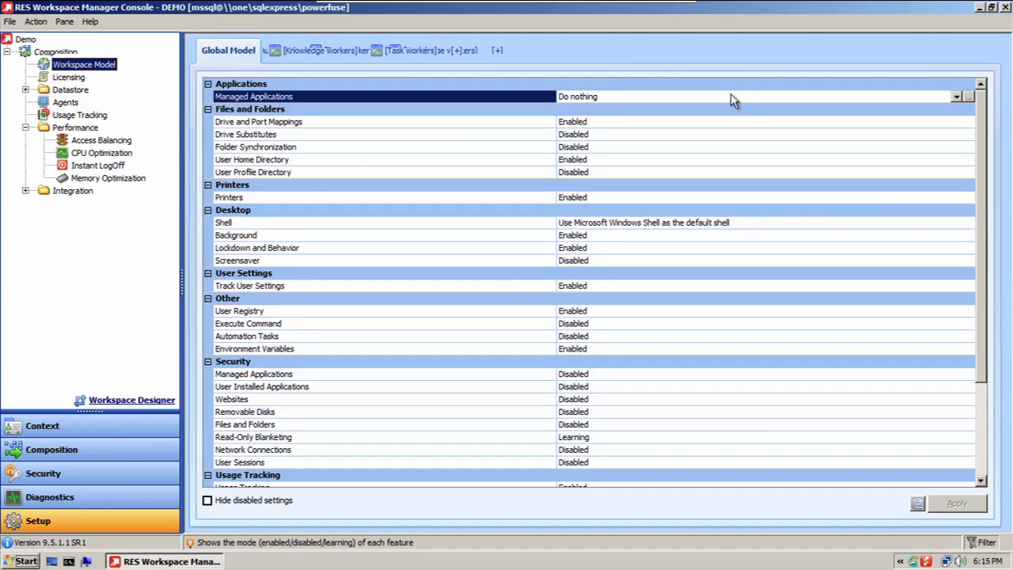
pyautogui.click(956, 98)
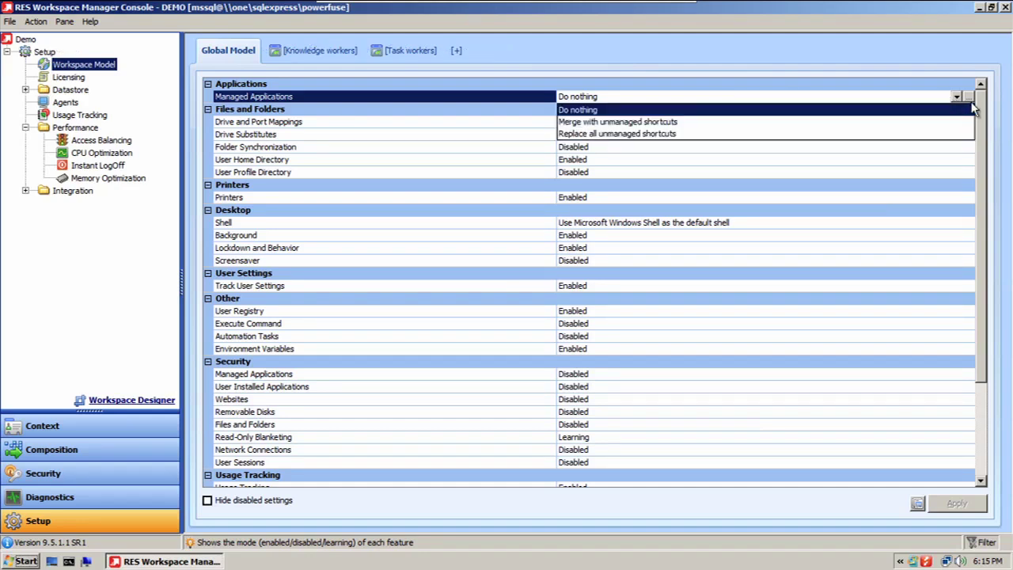
pyautogui.click(969, 97)
pyautogui.click(968, 97)
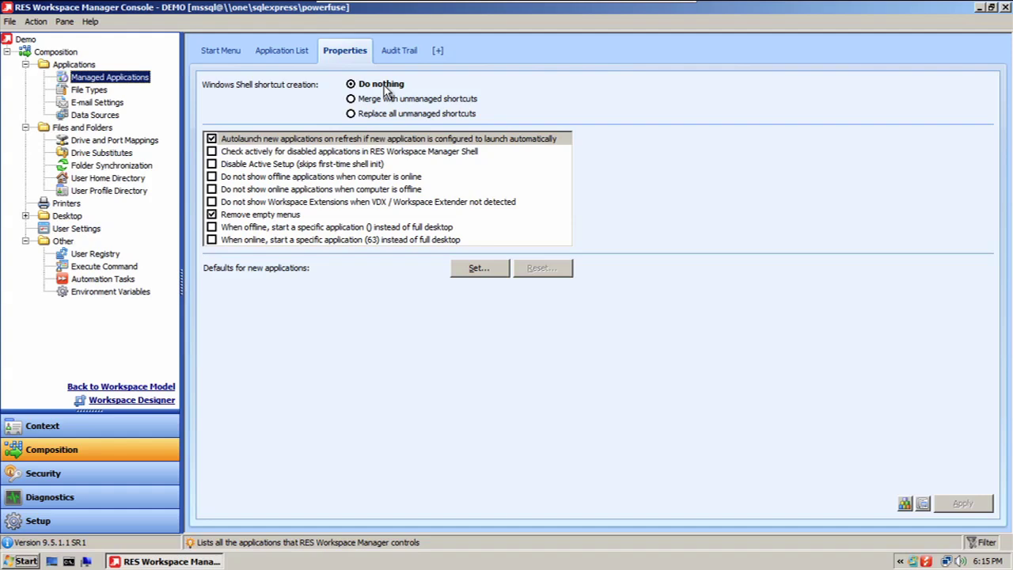
# Step: Set shortcut creation to 'Merge with unmanaged shortcuts' instead of Replace, and apply it
pyautogui.click(352, 101)
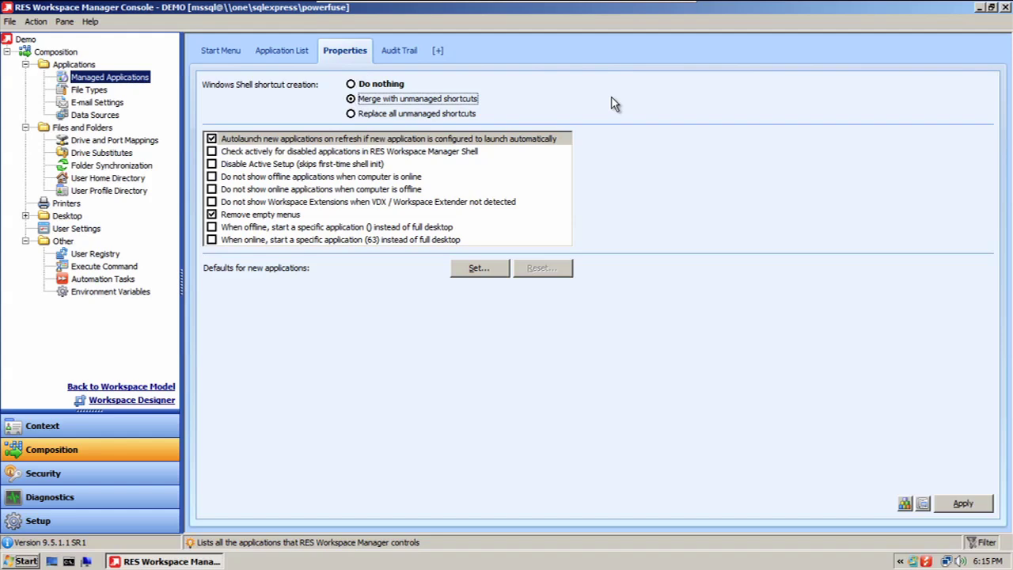
pyautogui.click(441, 115)
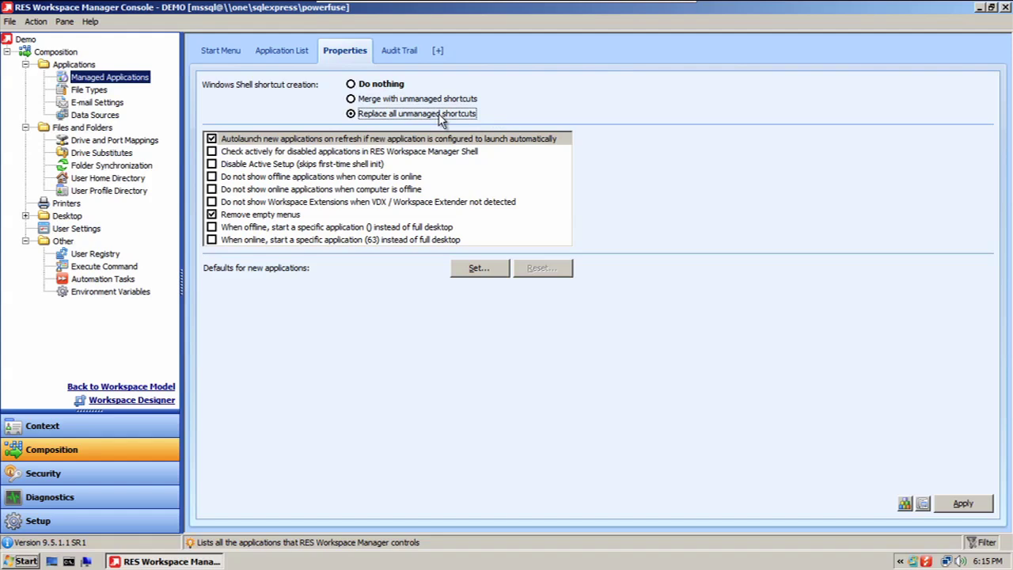
pyautogui.click(352, 101)
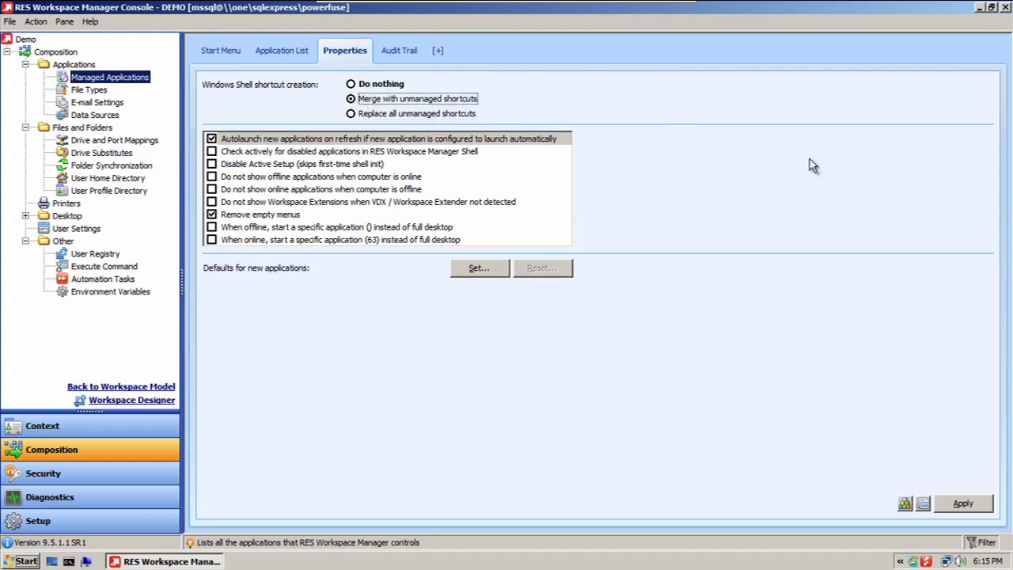
pyautogui.click(976, 505)
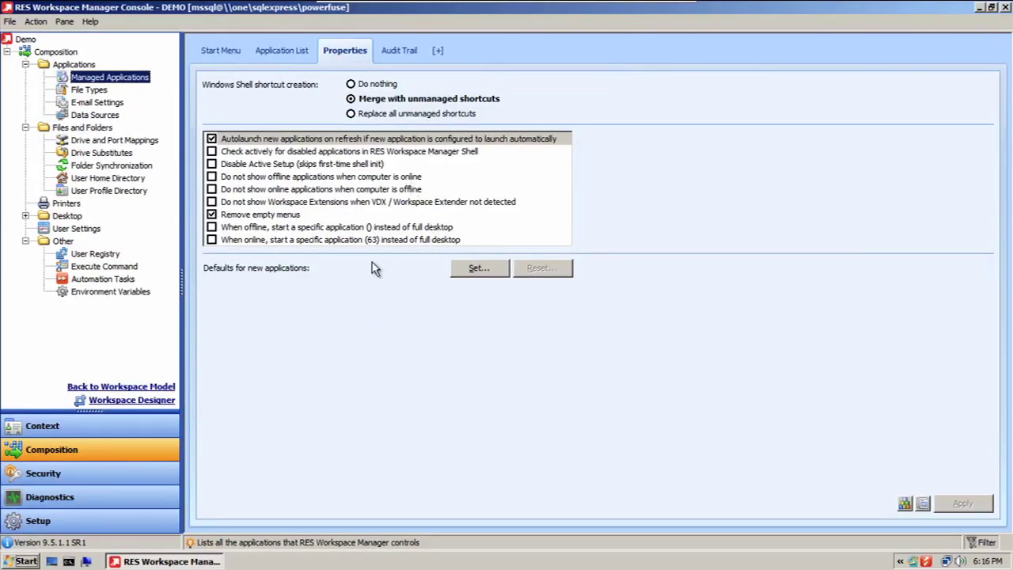
pyautogui.click(477, 269)
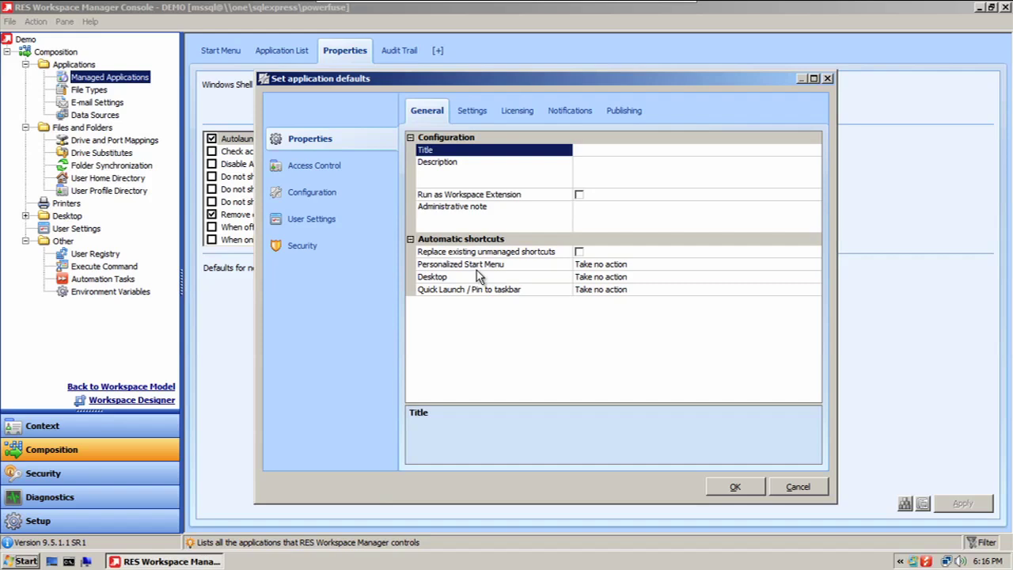
pyautogui.click(796, 487)
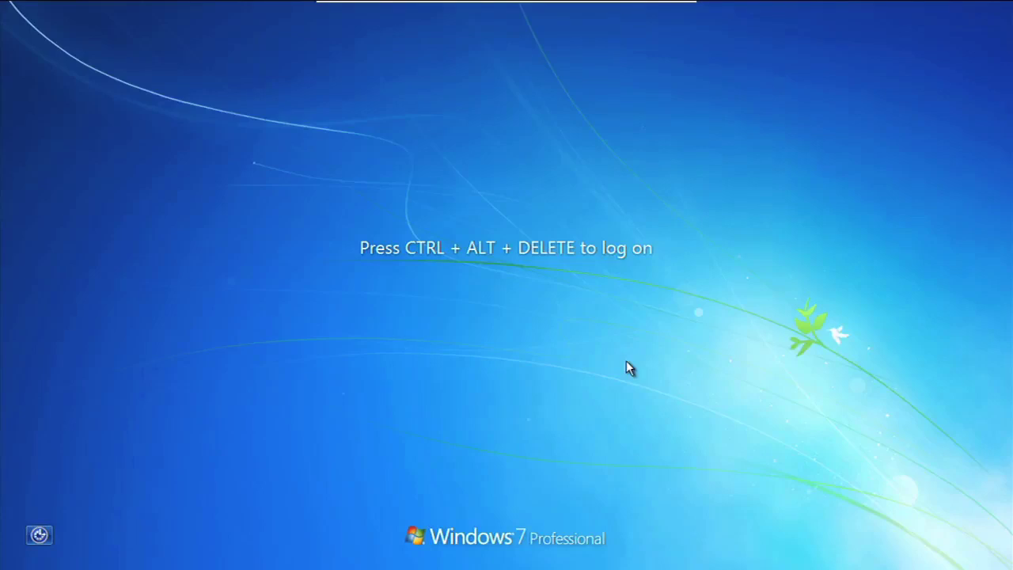
# Step: Log on to Windows 7 with the demo user's name and password
pyautogui.hotkey('ctrl', 'alt', 'Delete')
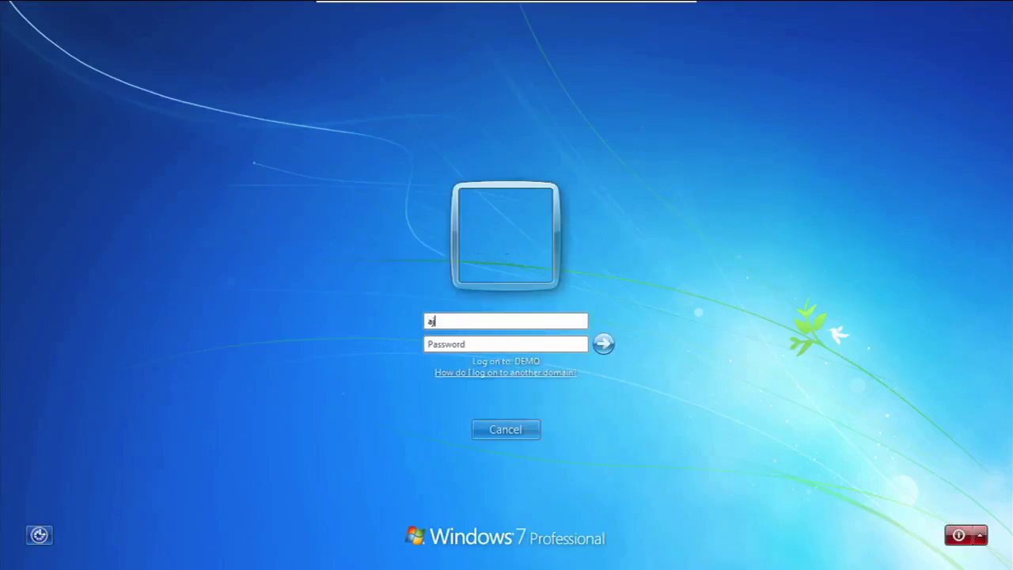
pyautogui.press('Return')
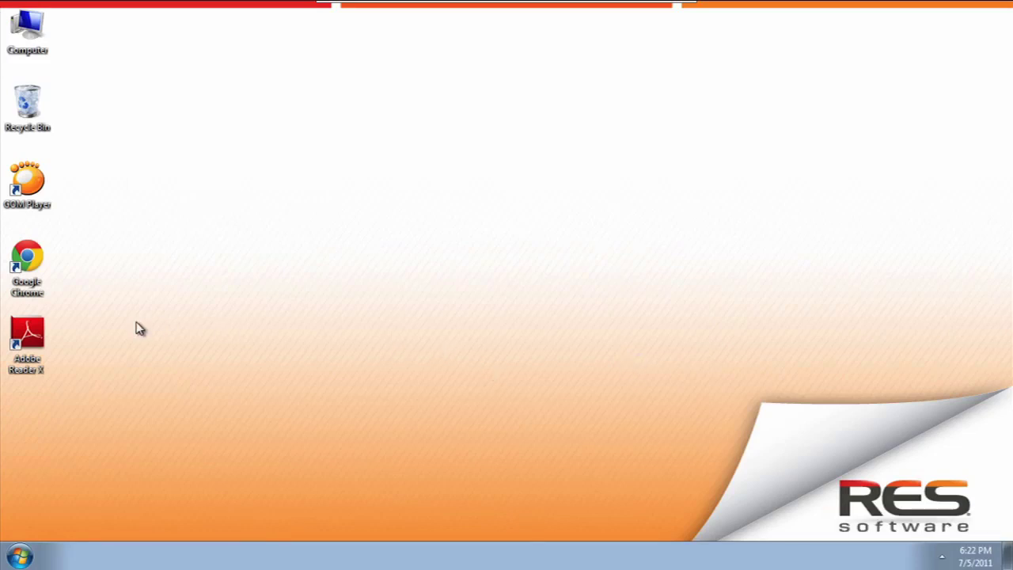
pyautogui.click(33, 332)
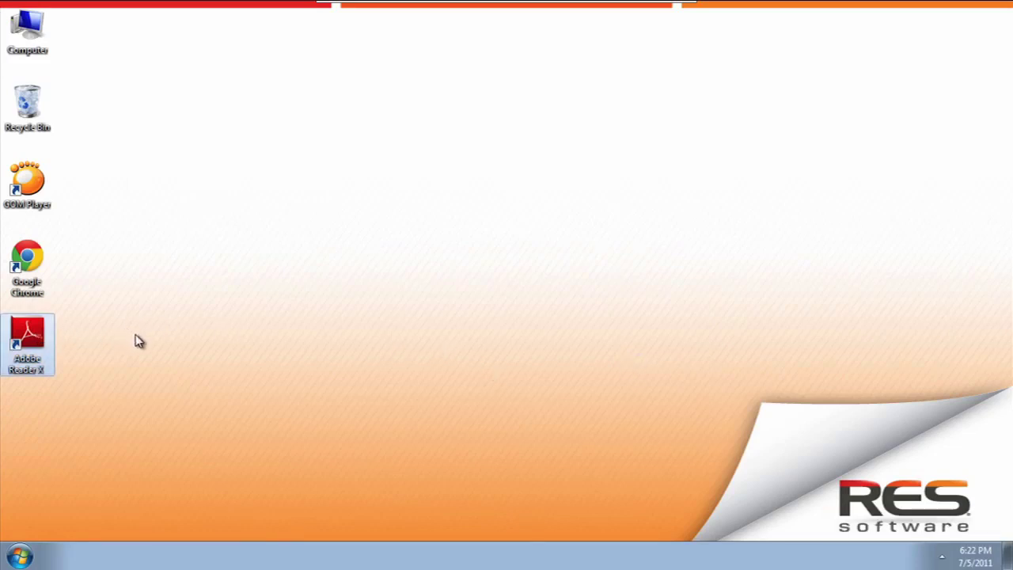
pyautogui.rightClick(40, 340)
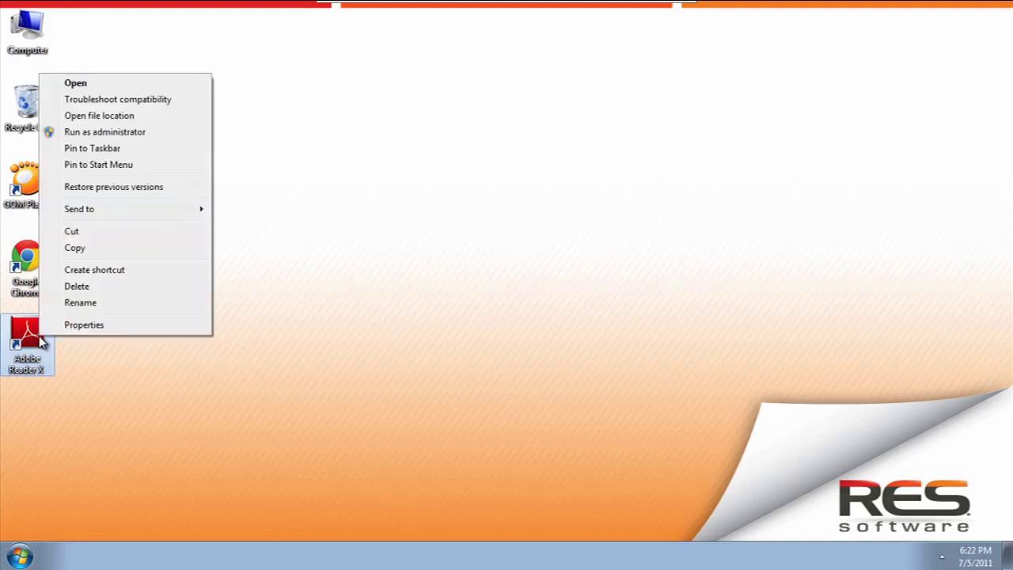
pyautogui.click(73, 323)
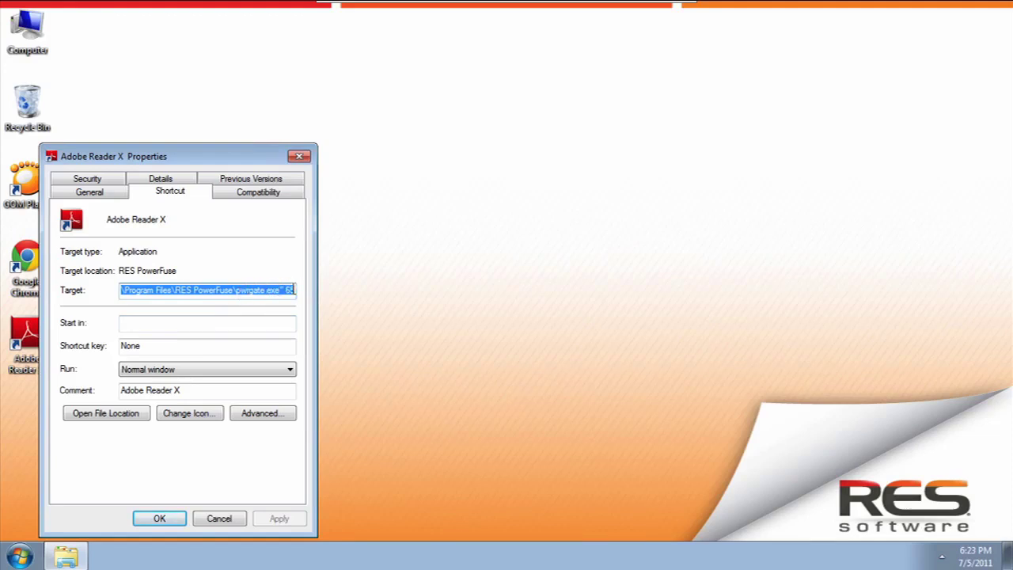
pyautogui.click(222, 518)
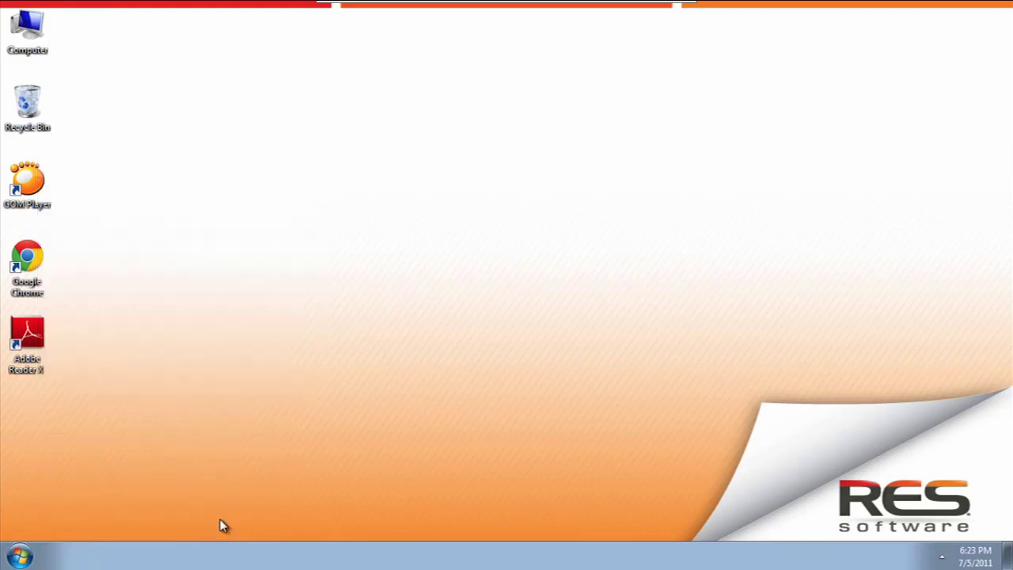
pyautogui.click(19, 555)
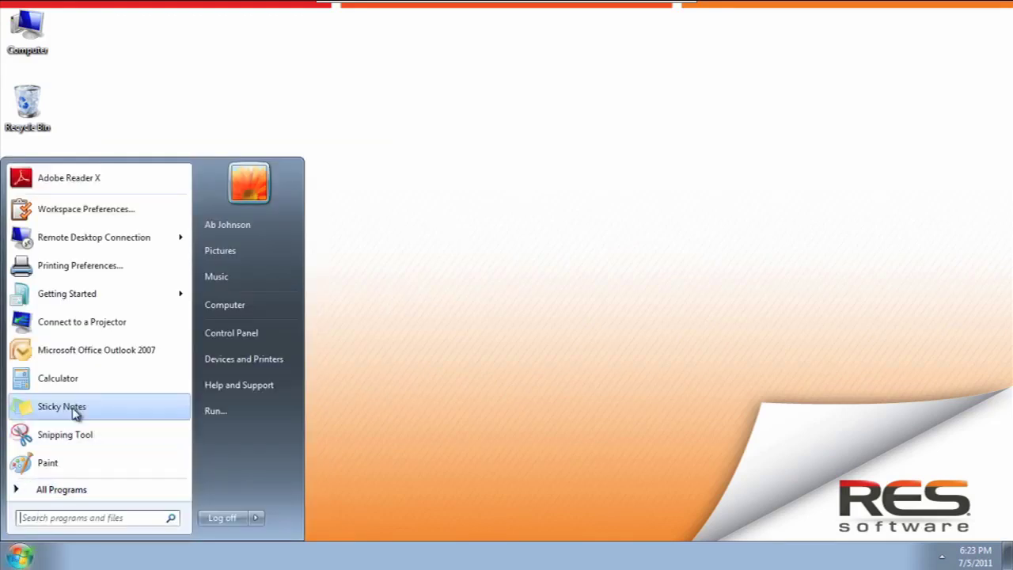
# Step: Review the Target of the All Programs Adobe Reader X shortcut, then close its Properties unchanged
pyautogui.click(77, 491)
pyautogui.moveTo(190, 286)
pyautogui.mouseDown()
pyautogui.moveTo(190, 343)
pyautogui.moveTo(191, 267)
pyautogui.mouseUp()
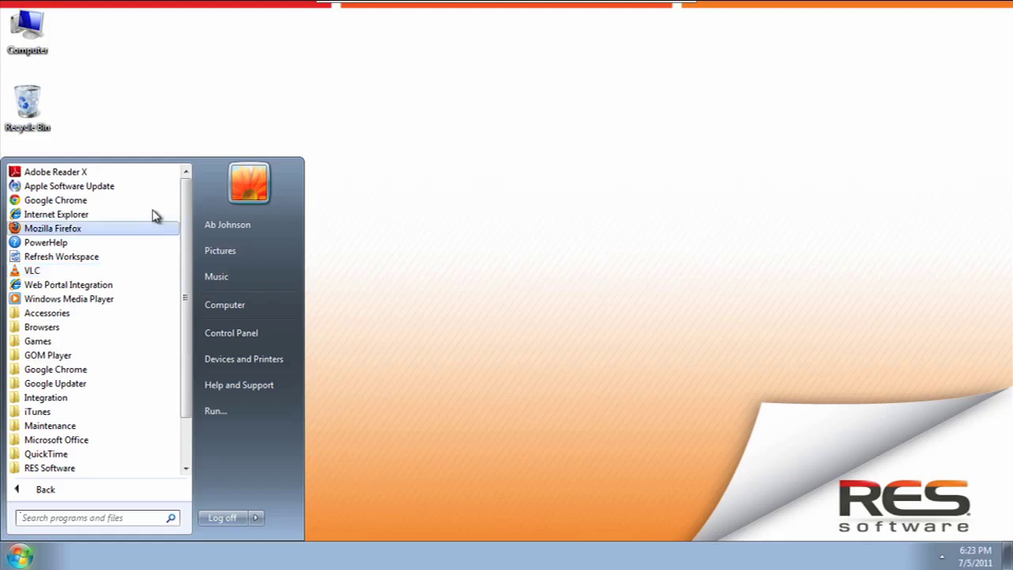
pyautogui.rightClick(82, 176)
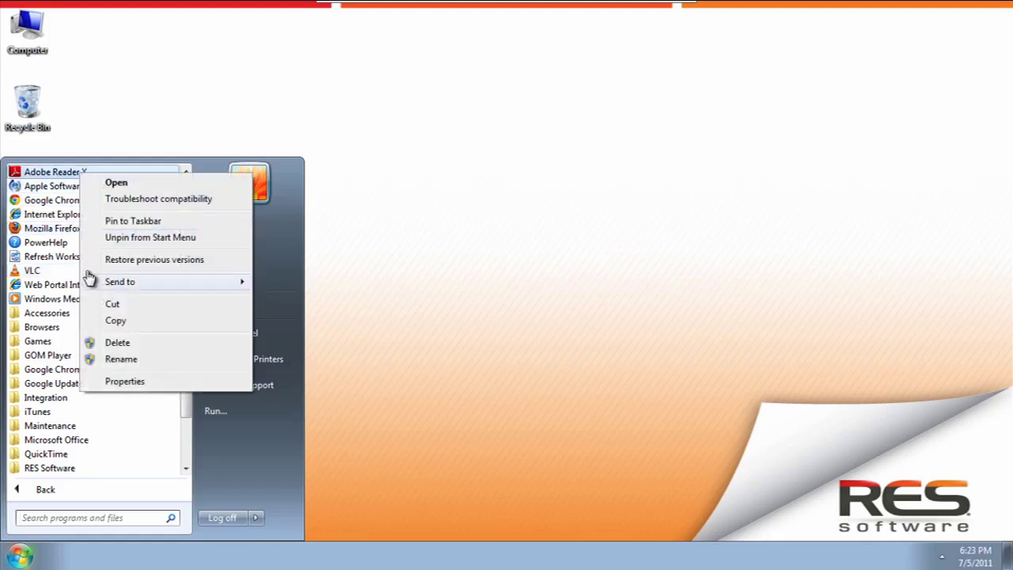
pyautogui.click(99, 382)
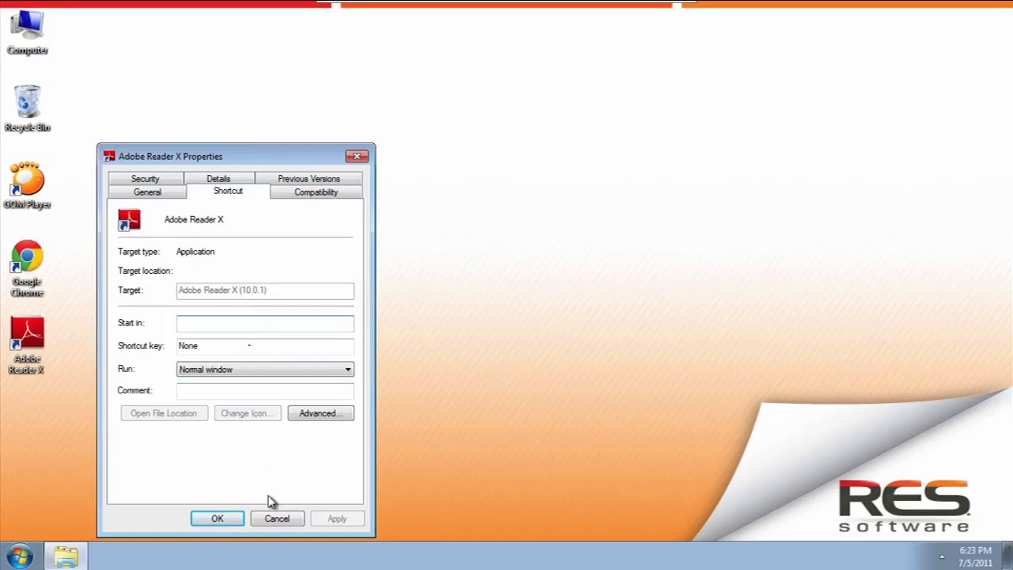
pyautogui.click(278, 518)
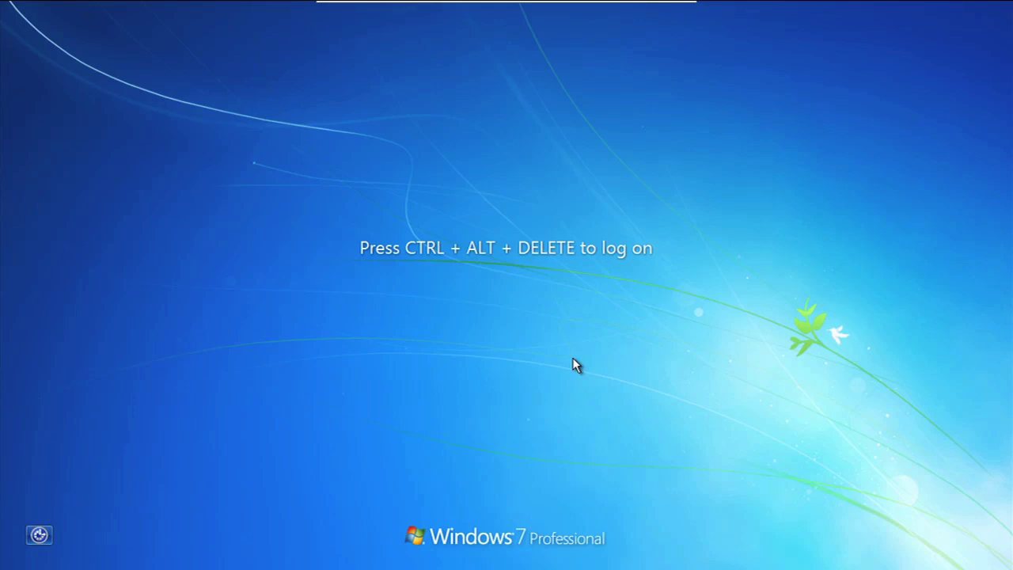
# Step: Log back on to the DEMO domain with the demo user's name and password
pyautogui.hotkey('ctrl', 'alt', 'Delete')
pyautogui.press('Tab')
pyautogui.write('••••••')
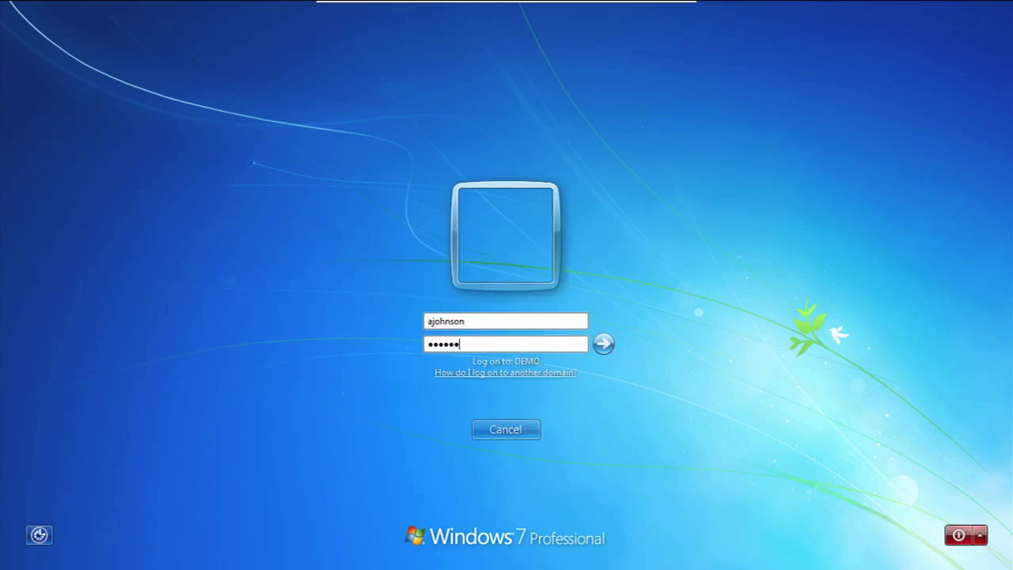
pyautogui.press('Return')
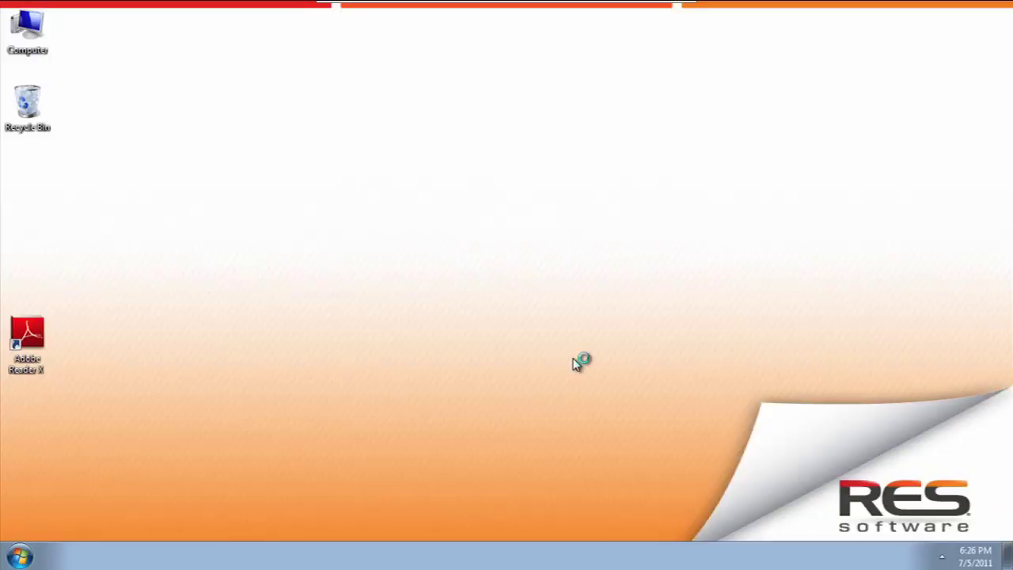
# Step: Confirm the desktop Adobe Reader X shortcut's Target runs through RES PowerFuse
pyautogui.rightClick(34, 330)
pyautogui.click(65, 320)
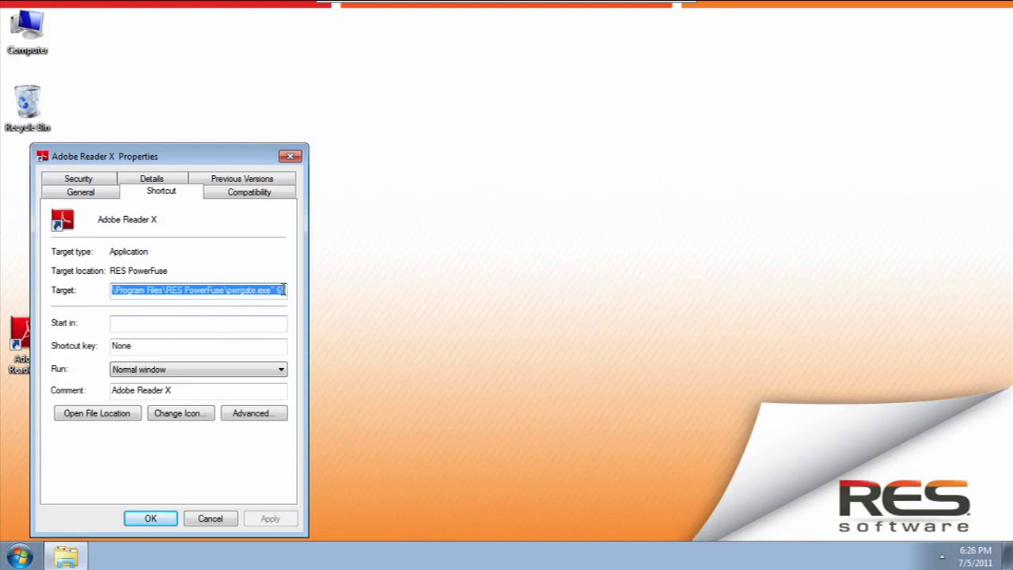
pyautogui.click(210, 519)
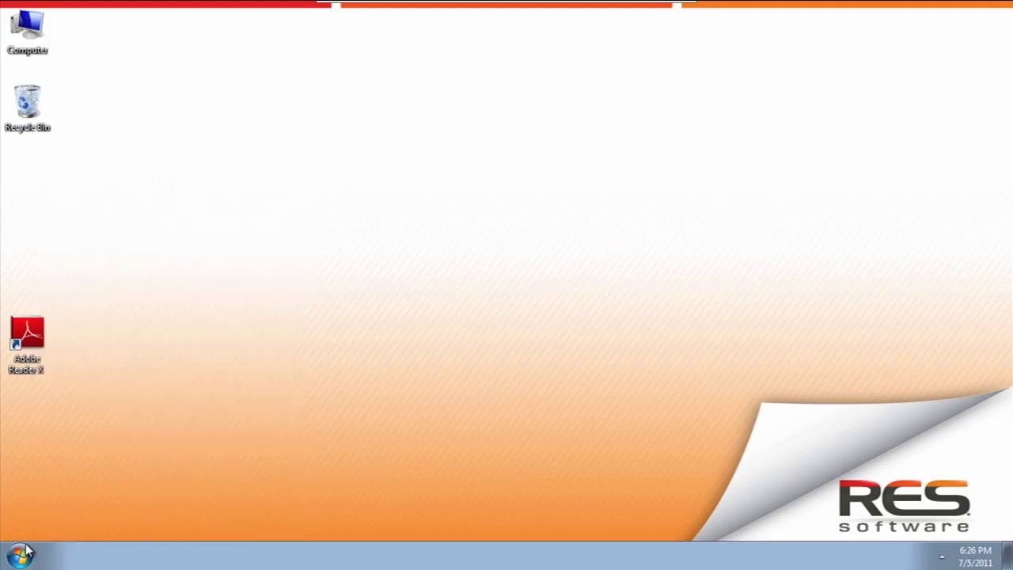
pyautogui.click(20, 553)
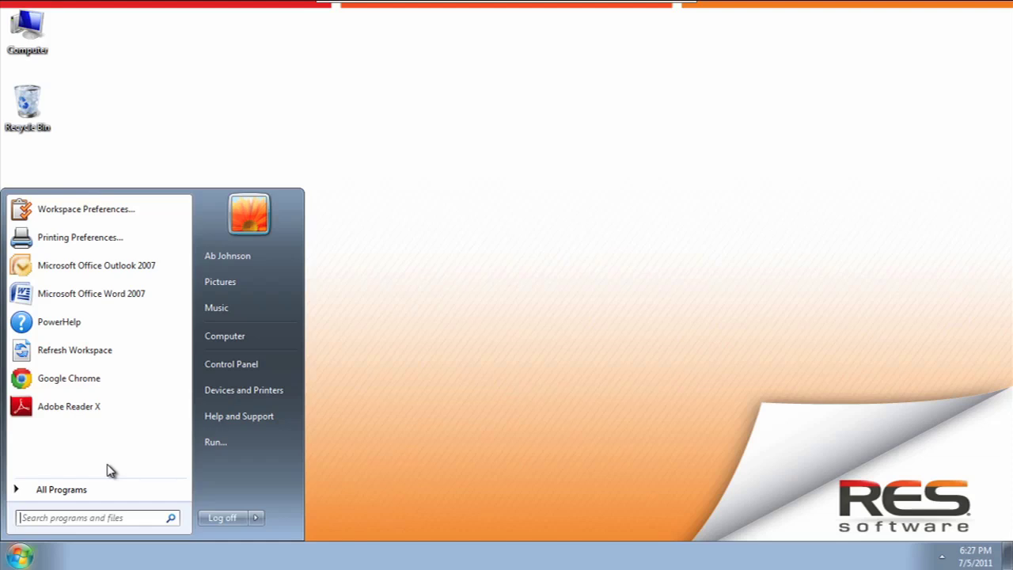
# Step: Confirm the Start menu's Adobe Reader X entry also targets RES PowerFuse, then cancel Properties
pyautogui.click(85, 487)
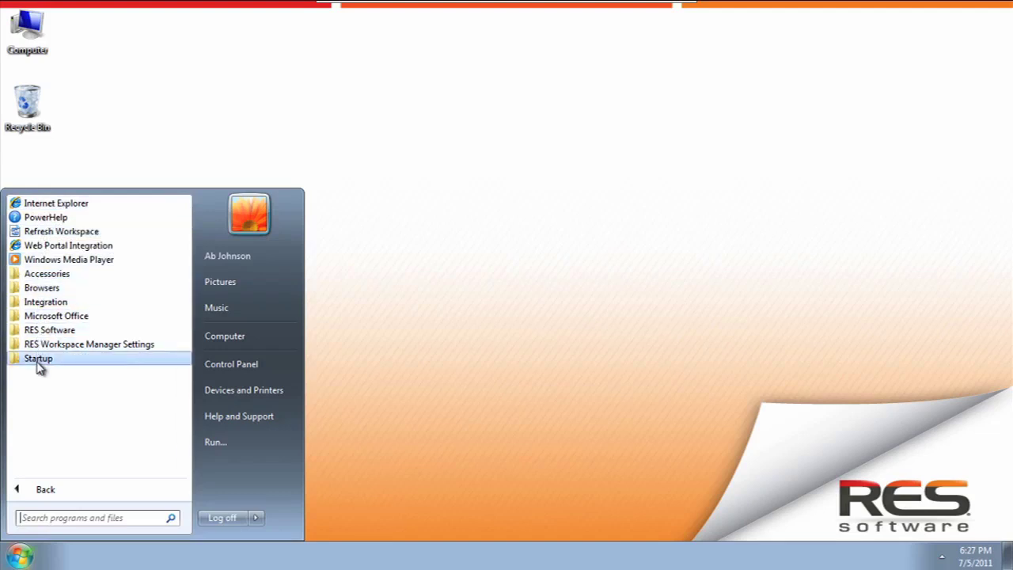
pyautogui.click(46, 488)
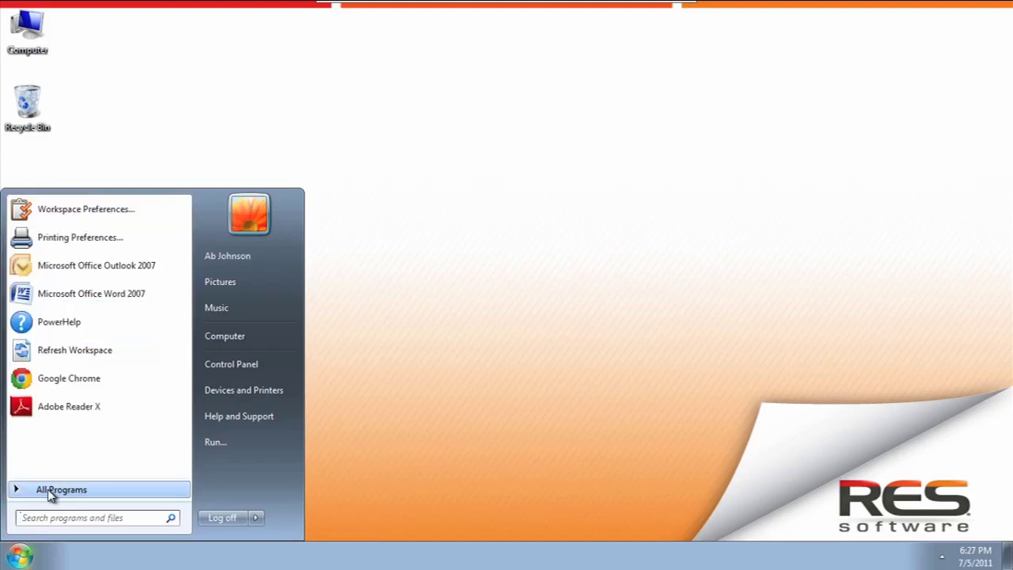
pyautogui.rightClick(53, 415)
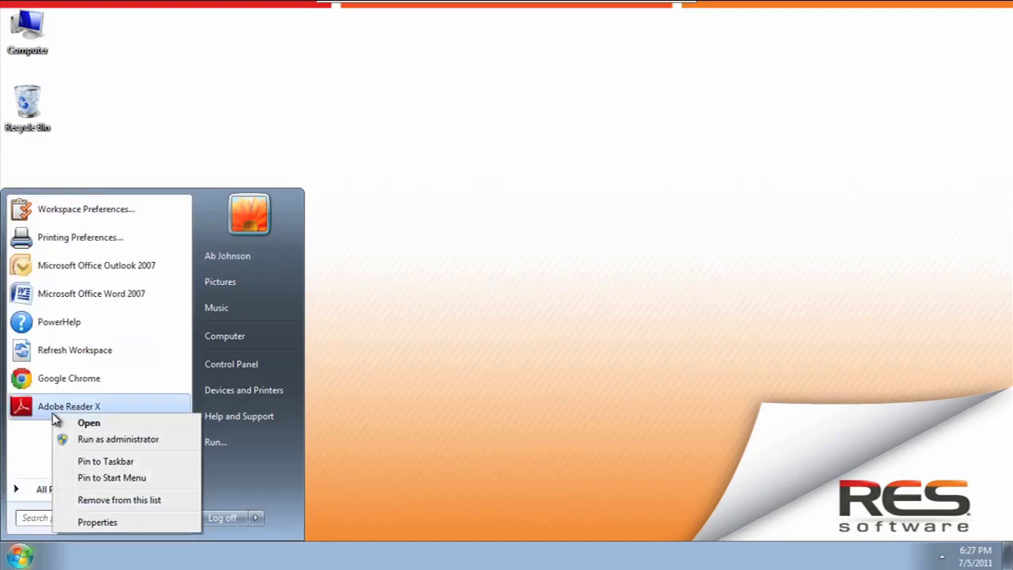
pyautogui.click(96, 522)
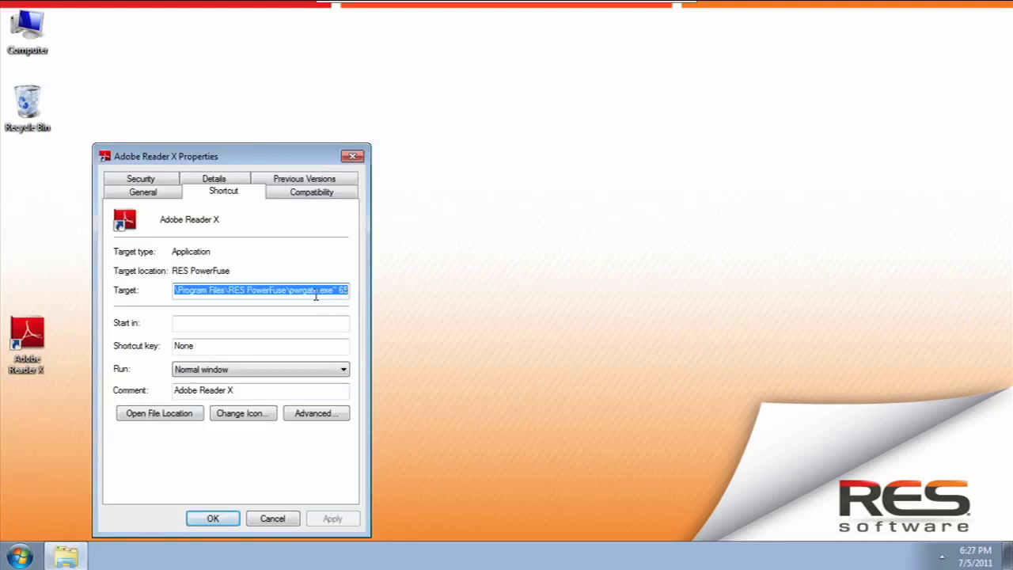
pyautogui.click(273, 520)
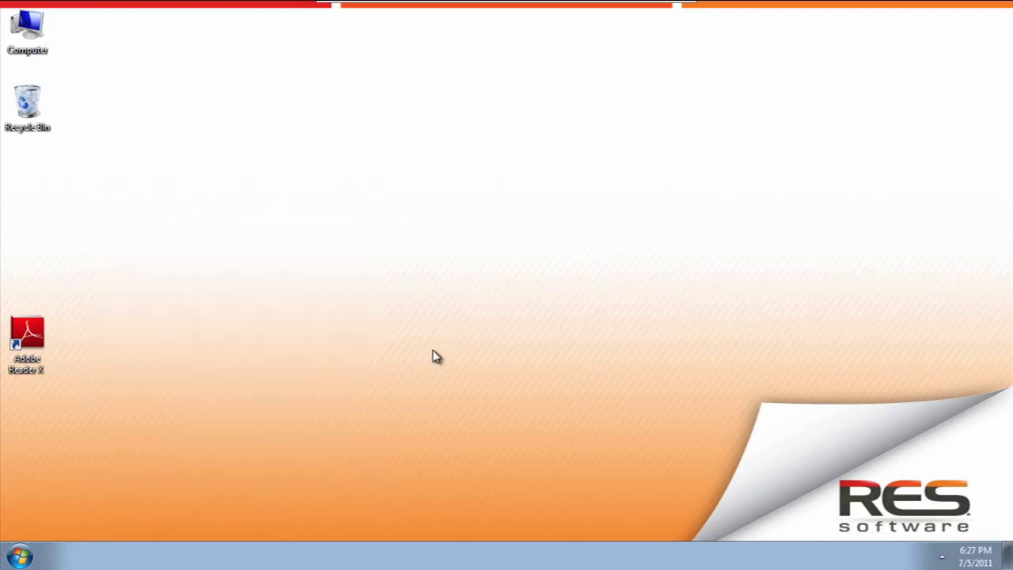